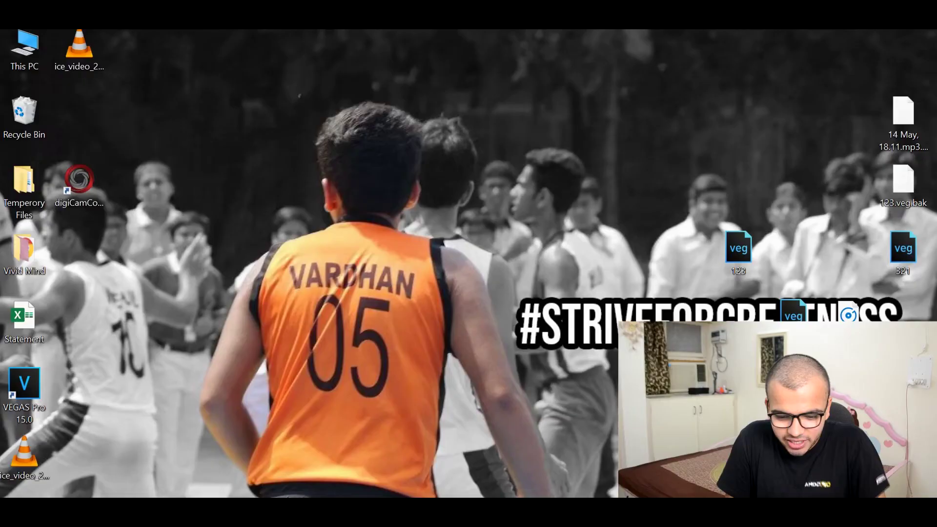
pyautogui.rightClick(390, 157)
pyautogui.click(412, 199)
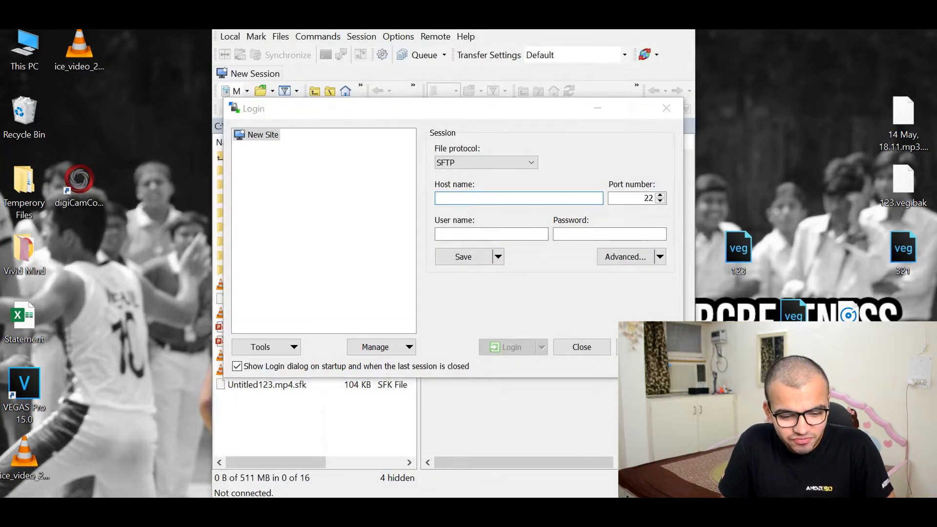
# Step: Look up WinSCP and then PuTTY among the installed Windows apps without launching either from the results
pyautogui.press('super+s')
pyautogui.write('wi')
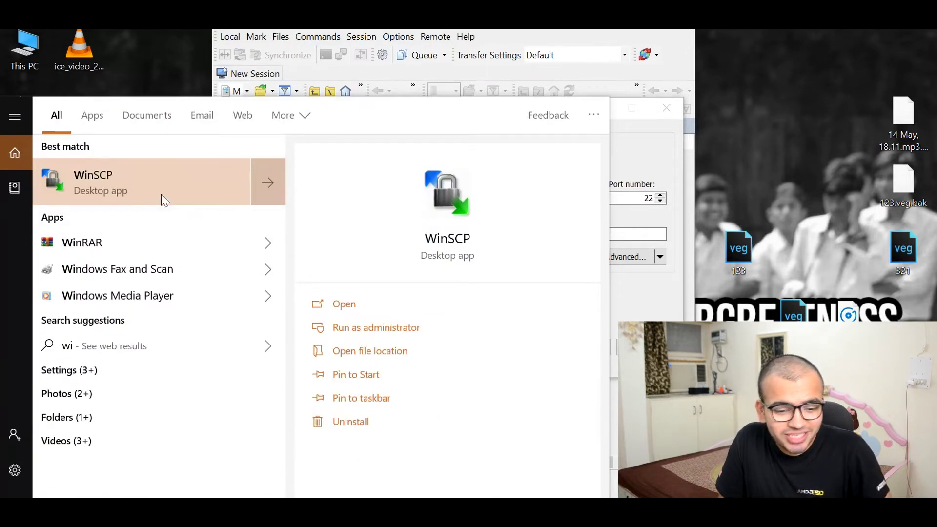
pyautogui.press('Escape')
pyautogui.press('super+s')
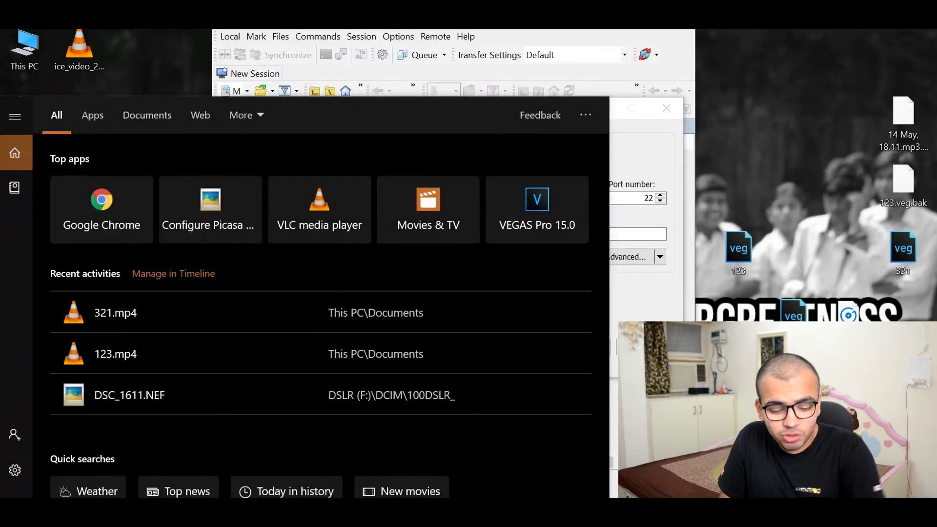
pyautogui.write('put')
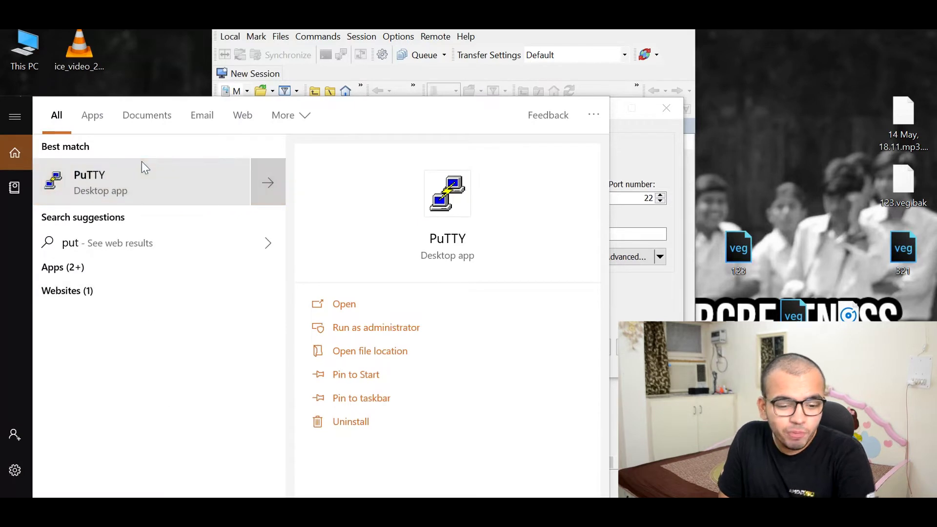
pyautogui.click(162, 174)
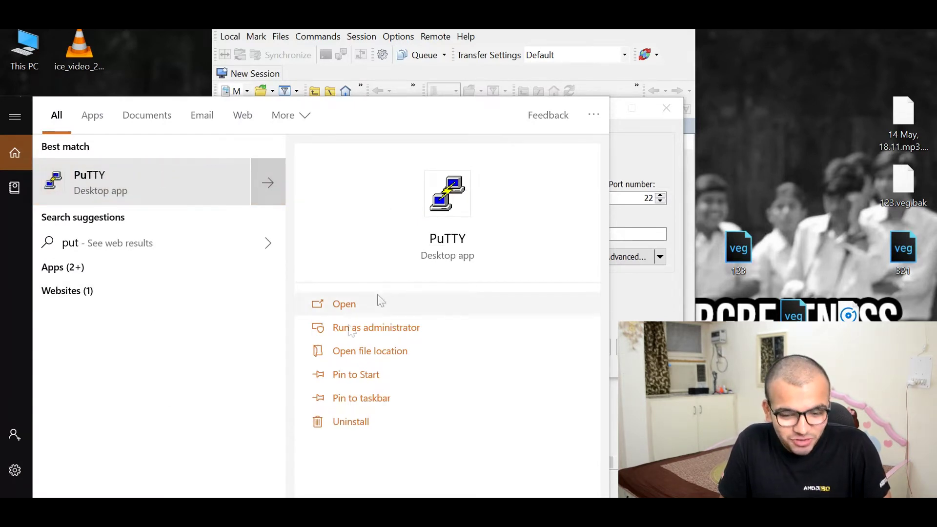
pyautogui.click(485, 41)
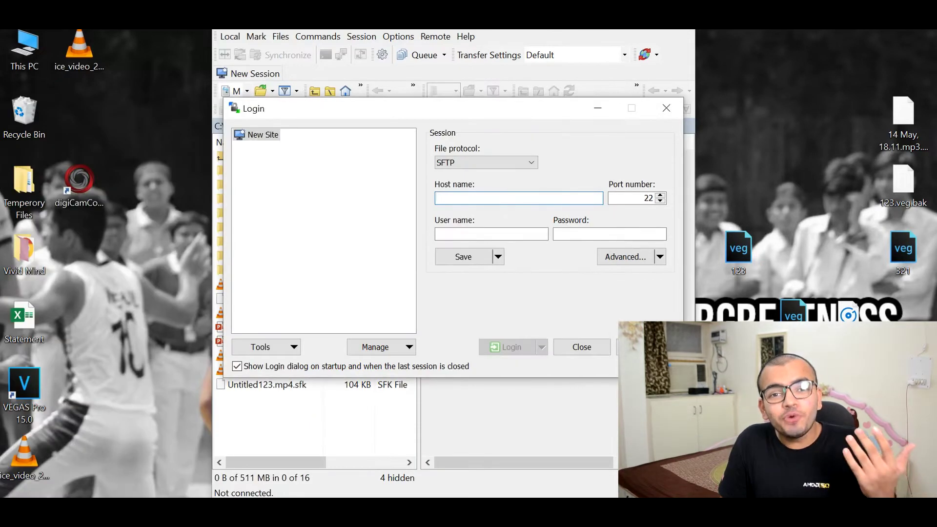
pyautogui.press('super+c')
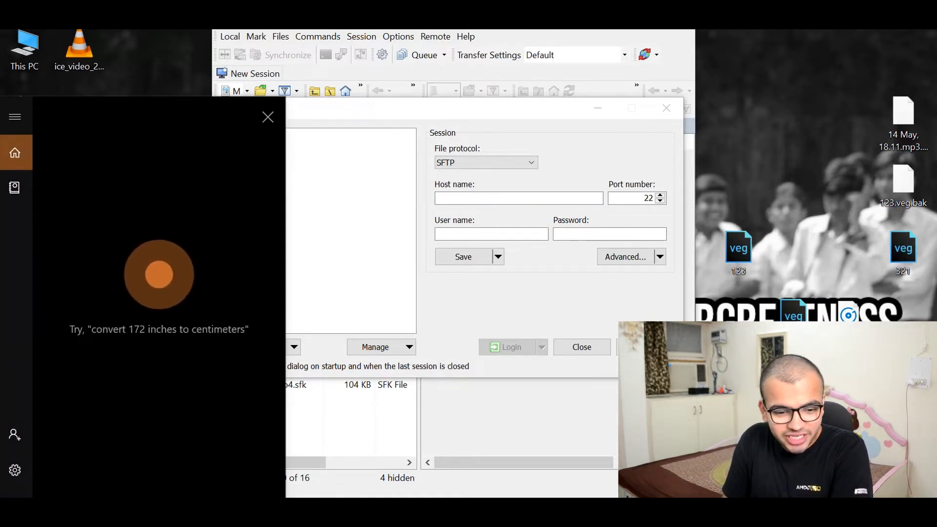
pyautogui.click(144, 31)
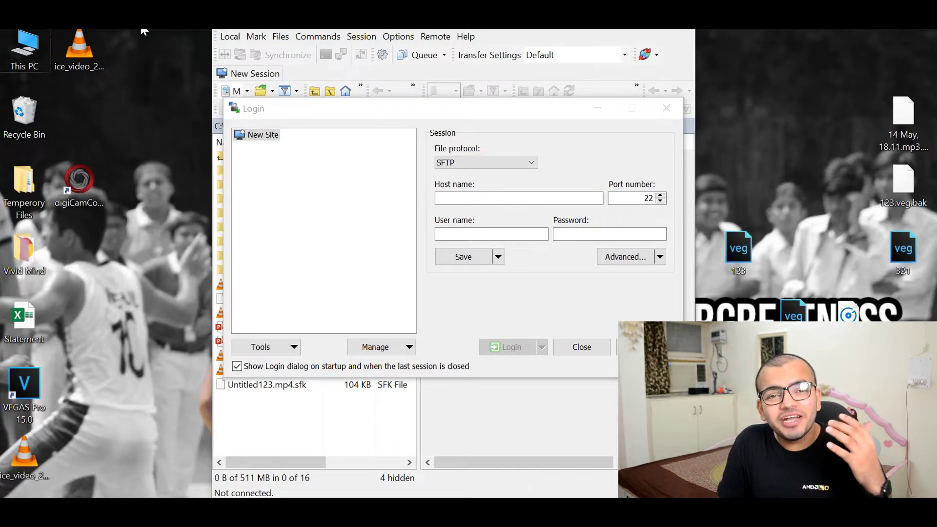
pyautogui.click(345, 121)
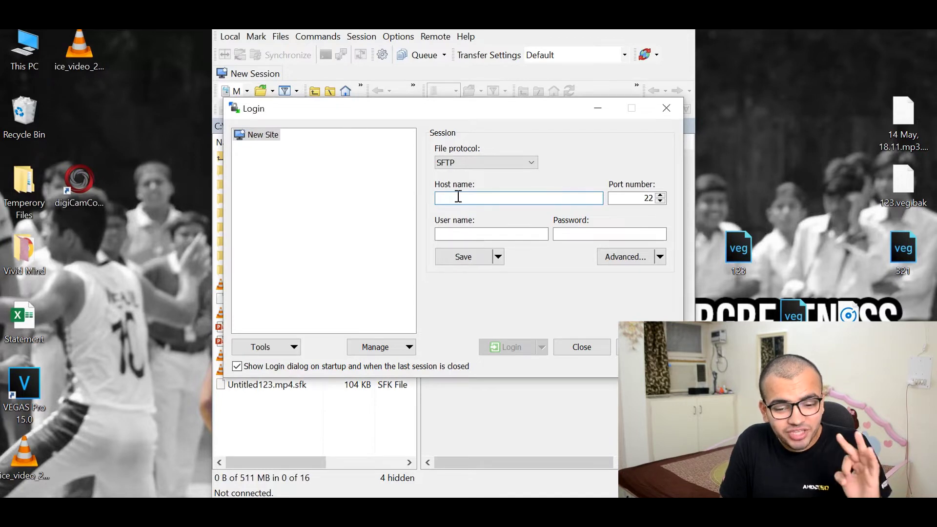
# Step: Log in over SFTP on port 22 to host 192.168.0.71 as root, entering the account password
pyautogui.click(483, 161)
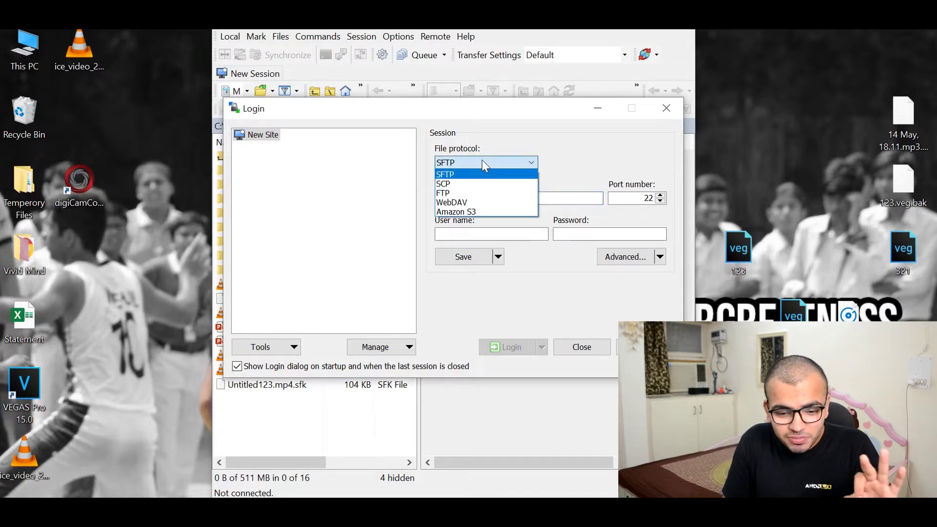
pyautogui.click(482, 160)
pyautogui.click(480, 197)
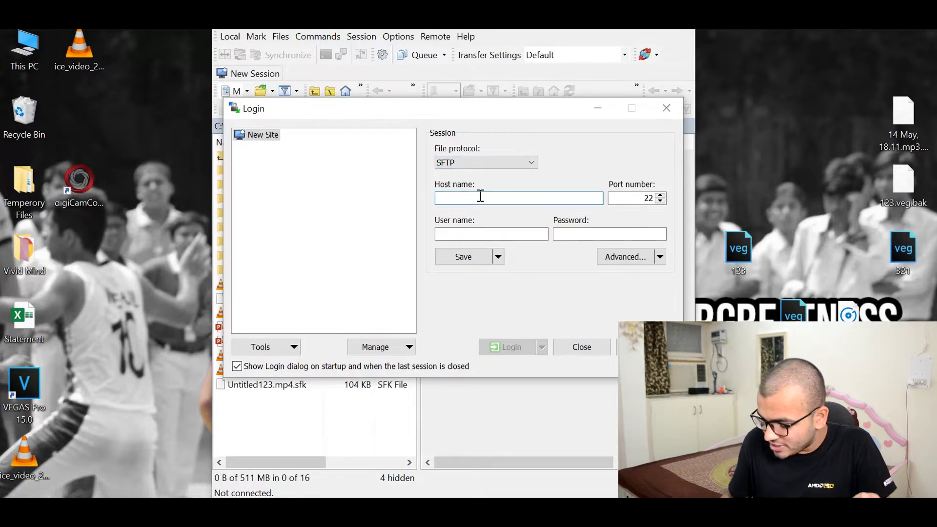
pyautogui.write('192.168.0.71')
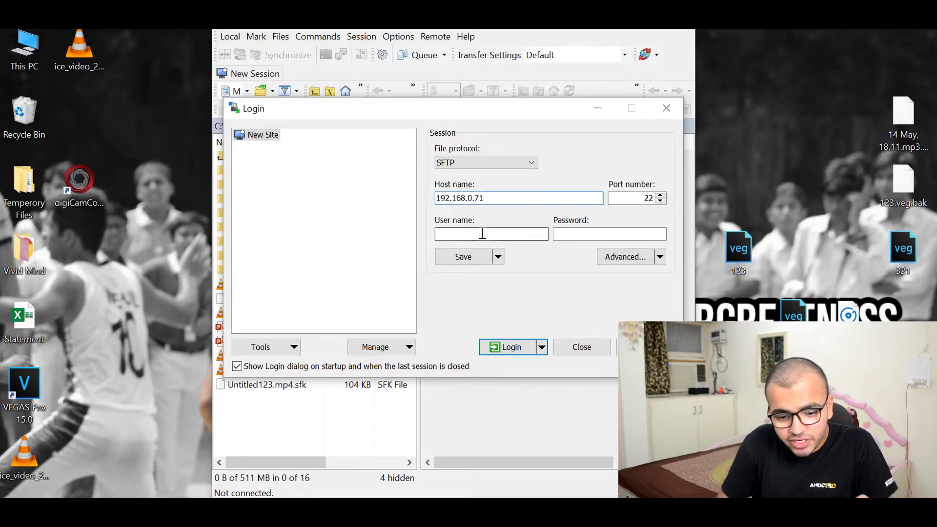
pyautogui.click(482, 233)
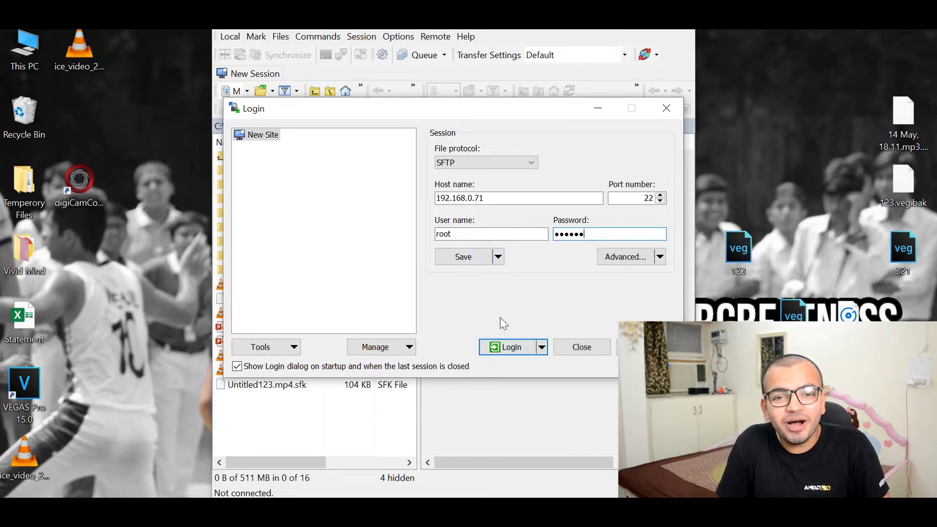
pyautogui.click(516, 350)
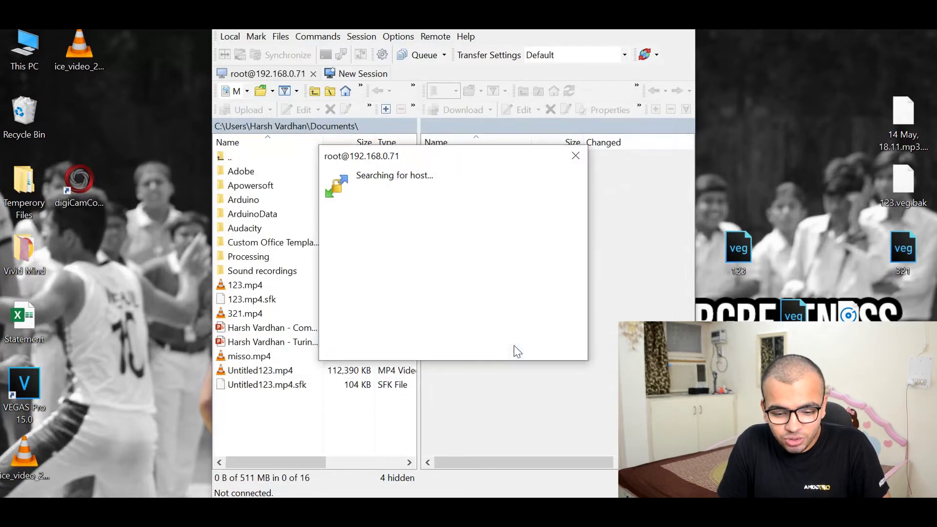
# Step: Accept the unknown server's host key for the connection to 192.168.43.232, and maximize the WinSCP window
pyautogui.moveTo(467, 158); pyautogui.dragTo(445, 152)
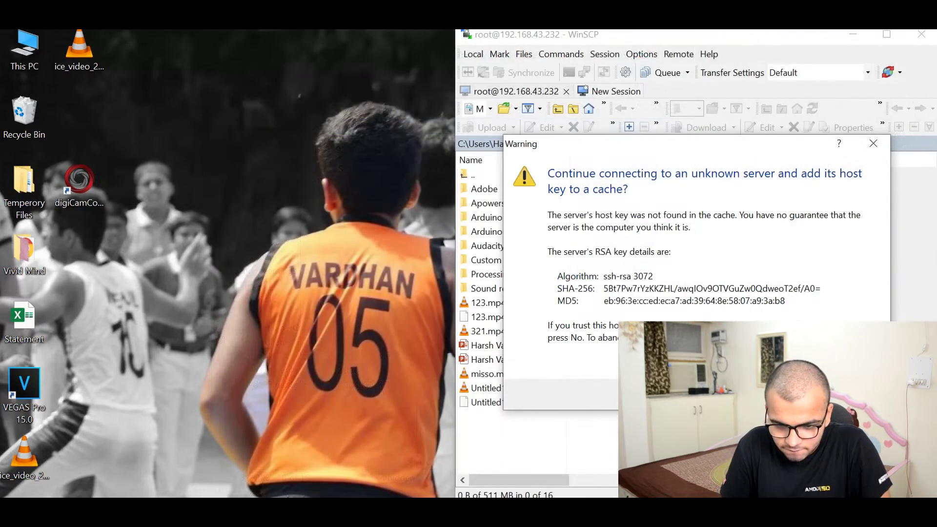
pyautogui.press('Return')
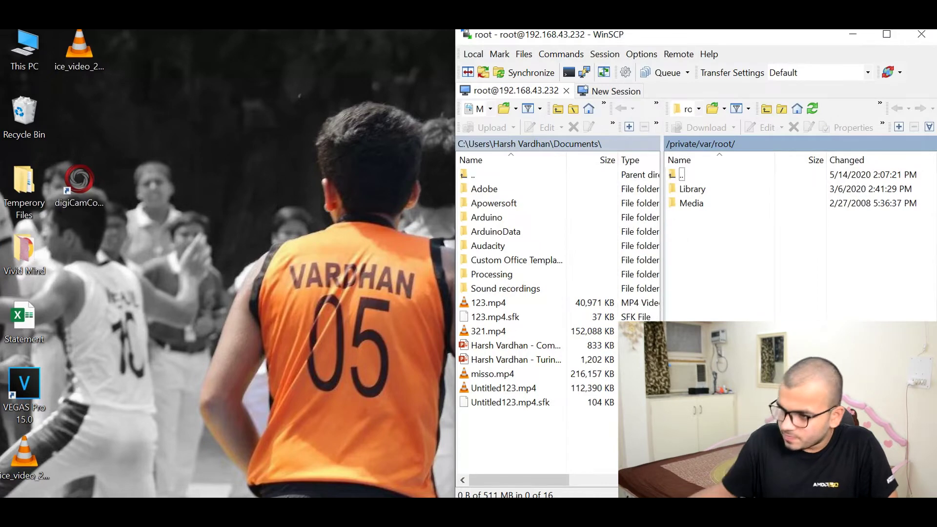
pyautogui.click(887, 34)
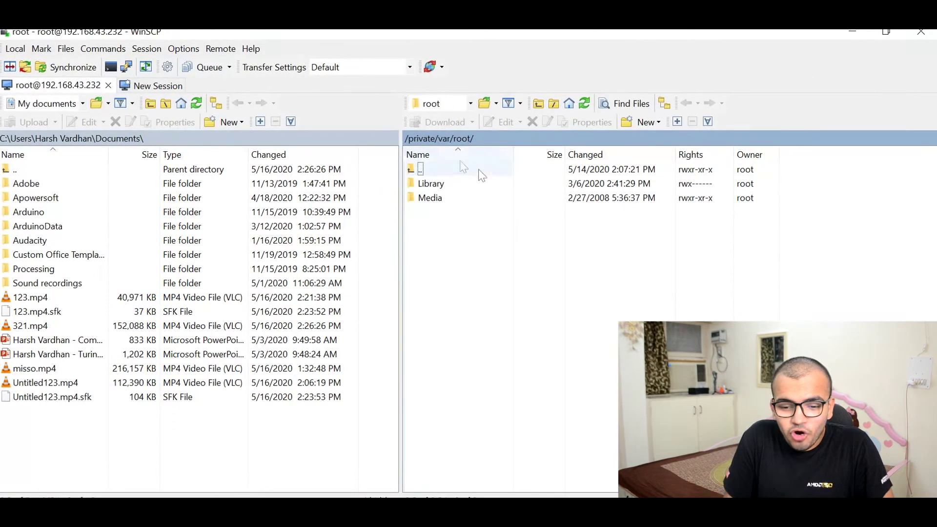
# Step: Go up from the remote /private/var/root folder and switch the remote listing to the root directory (/)
pyautogui.doubleClick(444, 175)
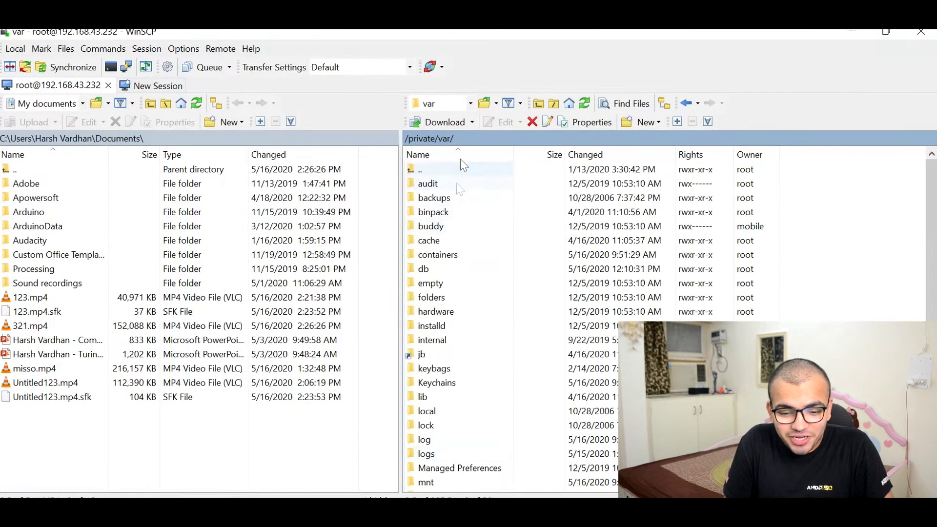
pyautogui.click(486, 104)
pyautogui.click(597, 153)
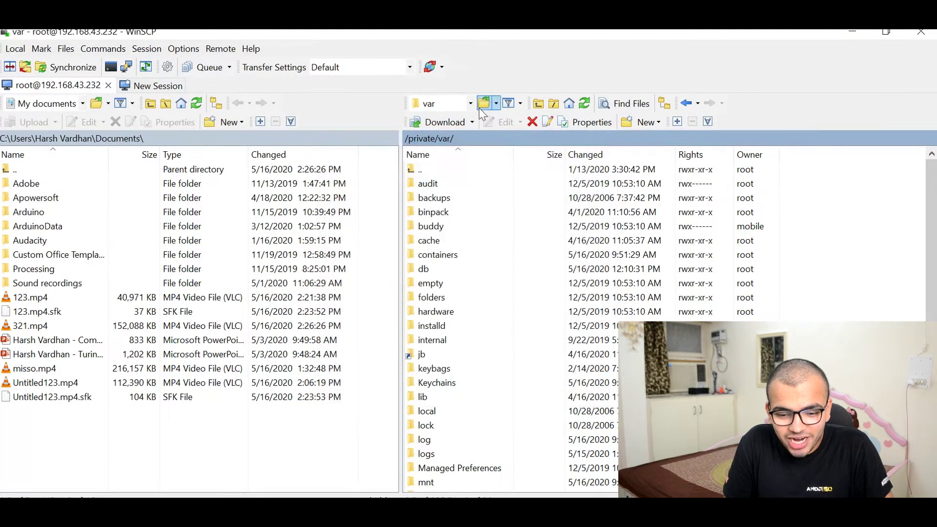
pyautogui.click(471, 104)
pyautogui.click(444, 121)
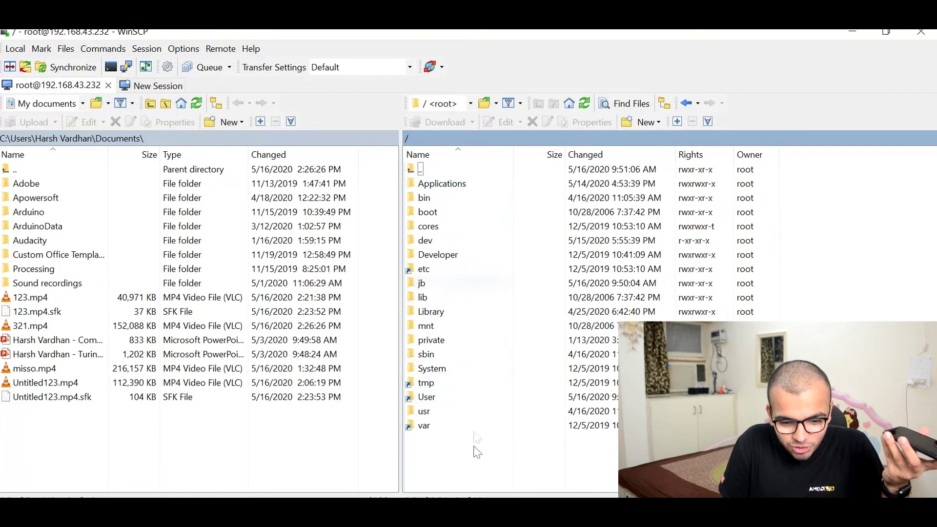
# Step: View the contents of the remote System folder and return to the root directory
pyautogui.doubleClick(442, 369)
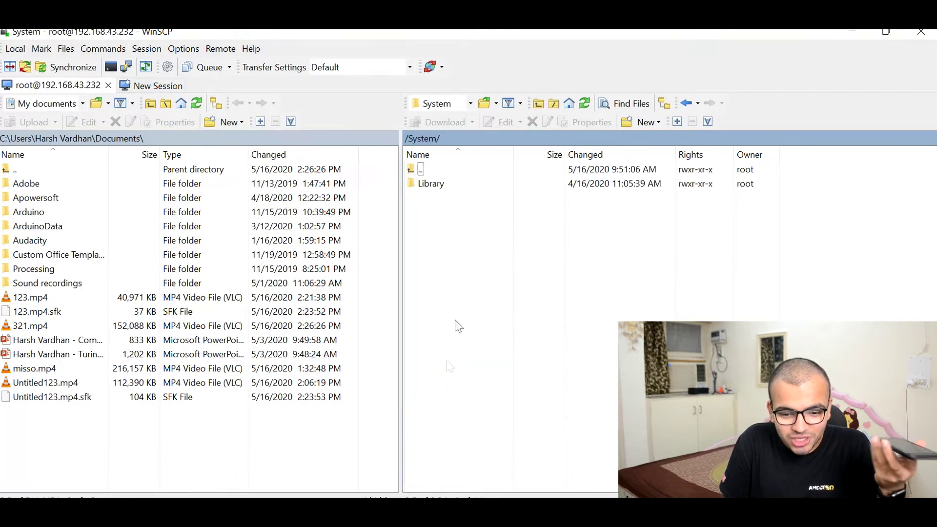
pyautogui.doubleClick(439, 171)
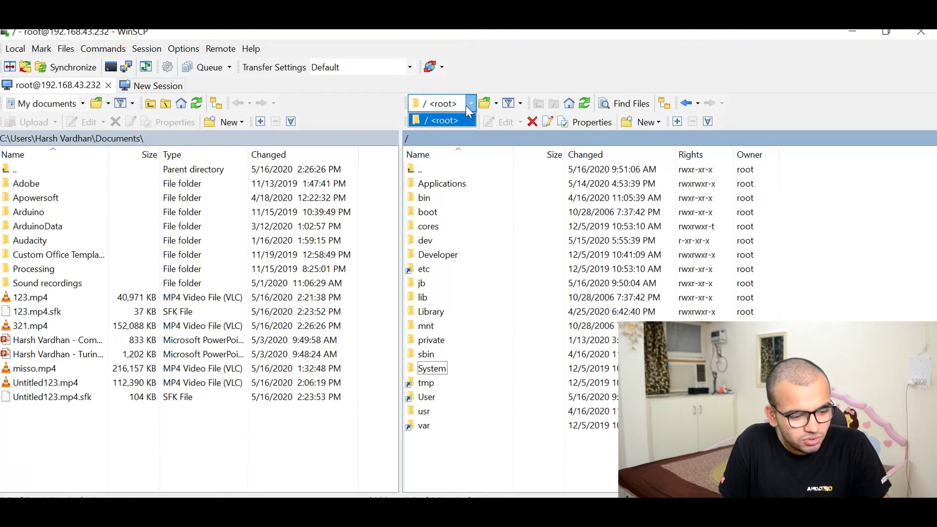
pyautogui.moveTo(469, 440); pyautogui.dragTo(430, 420)
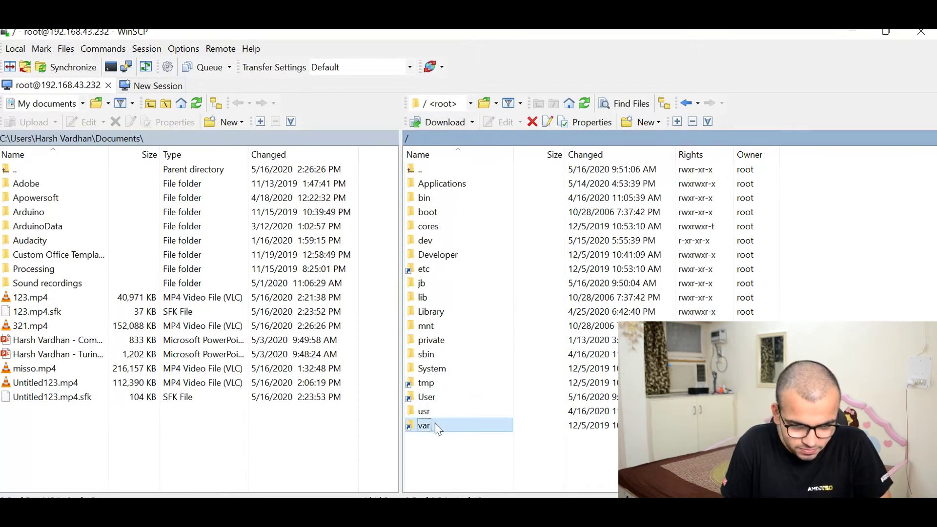
# Step: Open the remote var folder and look through its list of subfolders
pyautogui.doubleClick(436, 426)
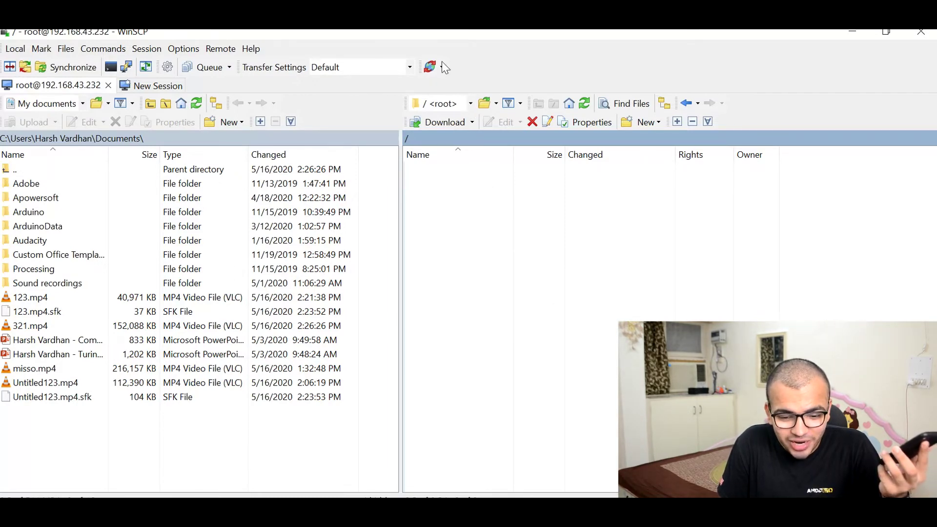
pyautogui.scroll(-2, 447, 403)
pyautogui.scroll(4, 429, 439)
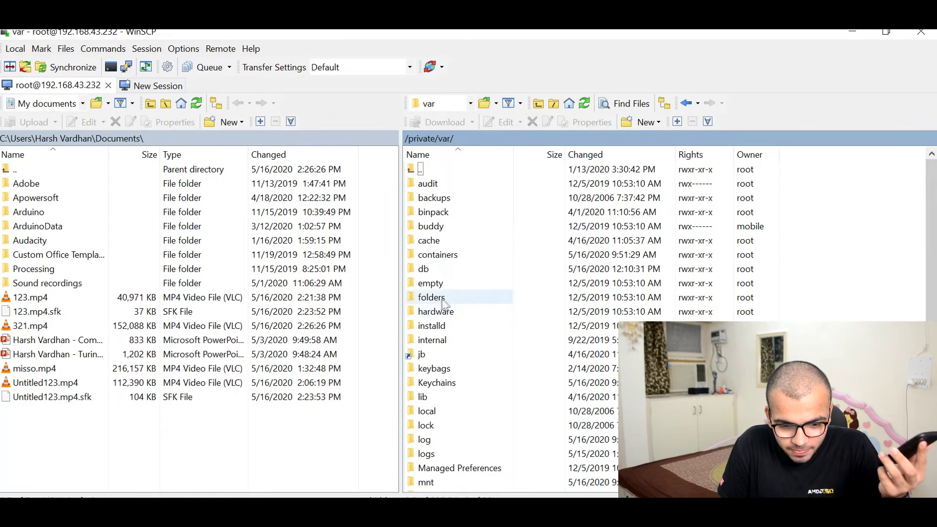
pyautogui.scroll(-5, 449, 293)
pyautogui.scroll(5, 464, 439)
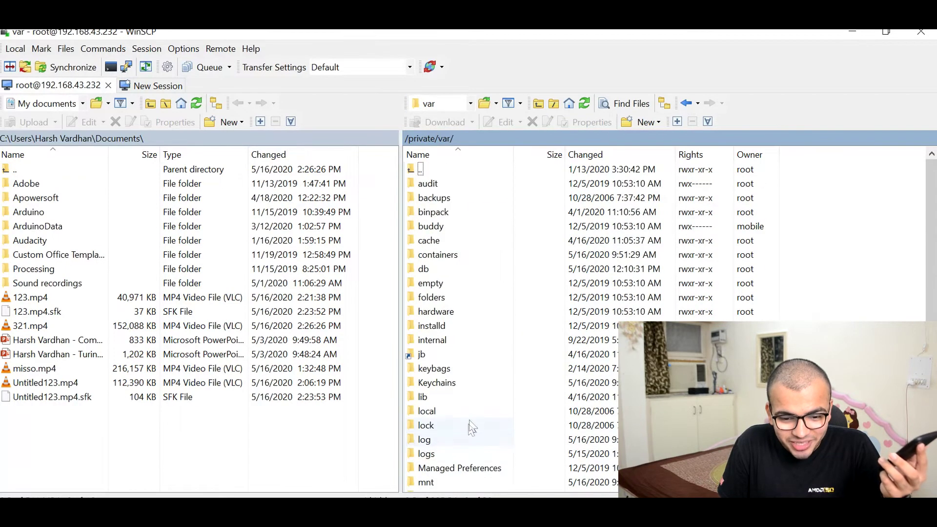
pyautogui.scroll(-3, 469, 328)
pyautogui.scroll(-3, 455, 328)
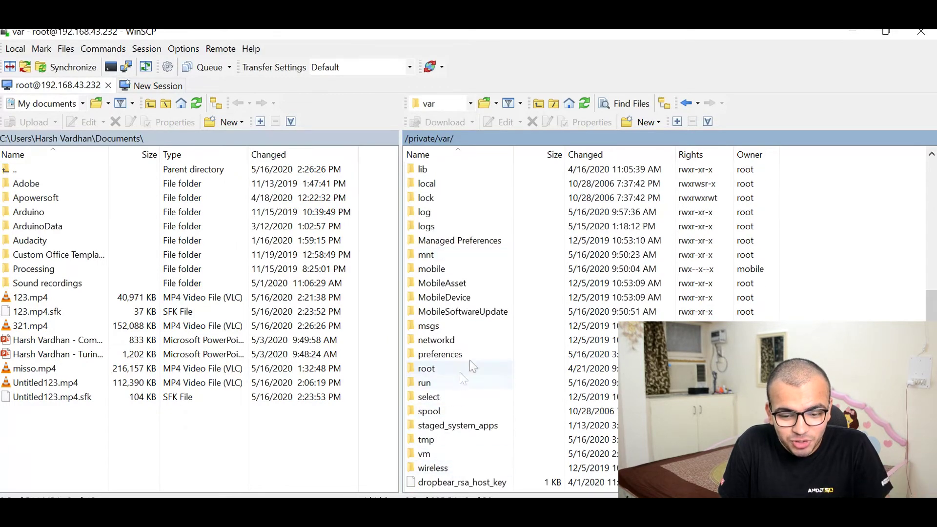
# Step: Go to the remote /Library folder and open its Wallpaper subfolder
pyautogui.doubleClick(453, 371)
pyautogui.doubleClick(463, 194)
pyautogui.scroll(-1, 450, 193)
pyautogui.scroll(1, 452, 201)
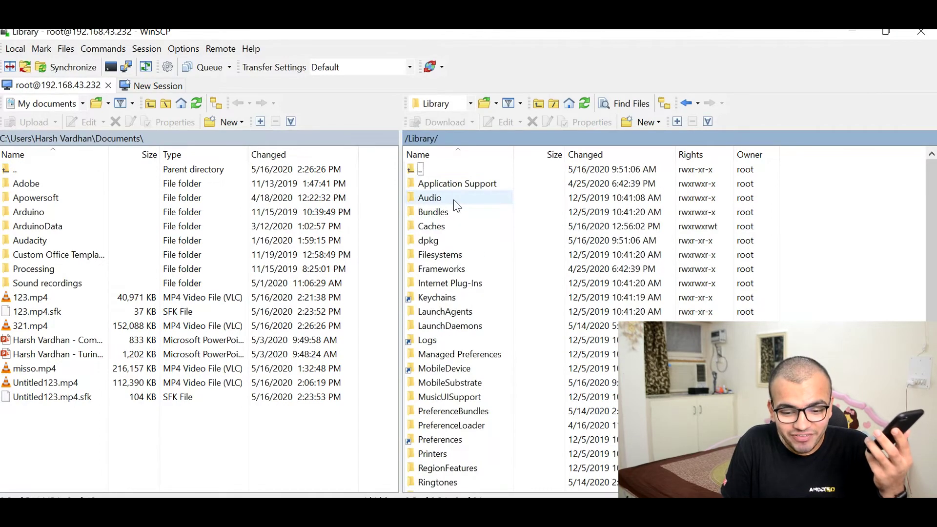
pyautogui.scroll(-1, 452, 201)
pyautogui.doubleClick(457, 481)
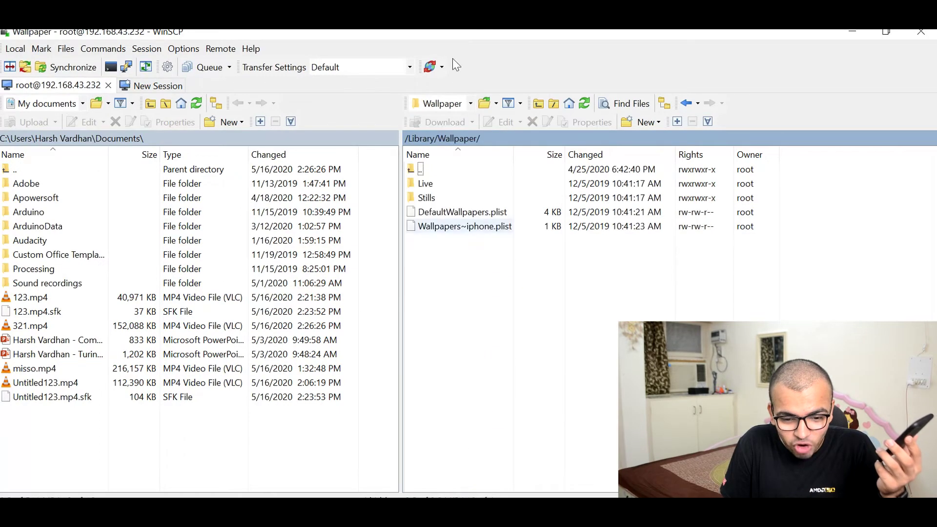
# Step: Shrink the WinSCP window so the desktop shows beside it, and open the Light_Blue_Ink wallpaper folder under Live/iPhone
pyautogui.press('super+Down')
pyautogui.press('super+Right')
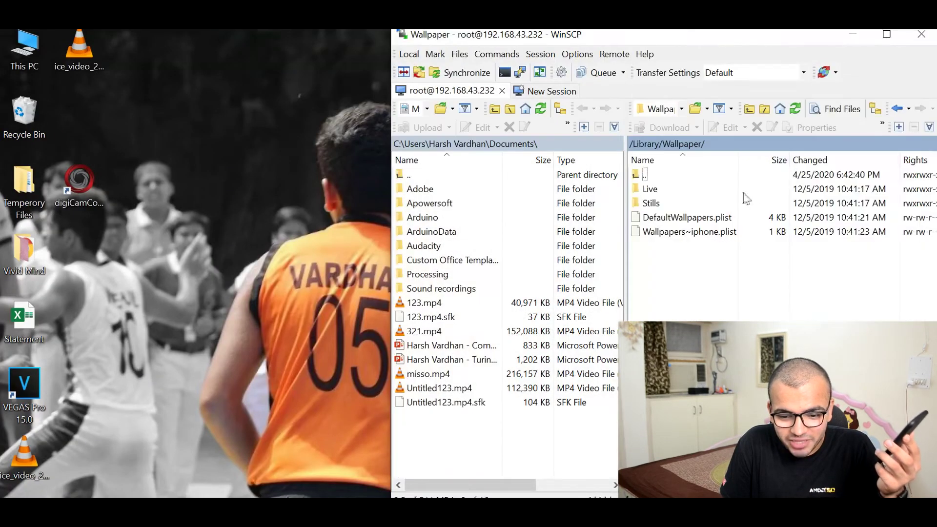
pyautogui.doubleClick(726, 190)
pyautogui.click(719, 190)
pyautogui.click(718, 191)
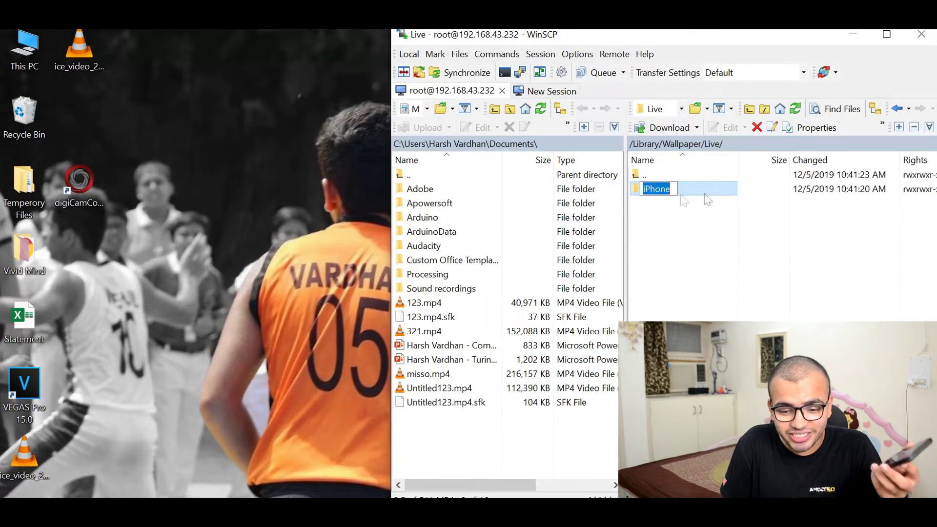
pyautogui.doubleClick(687, 195)
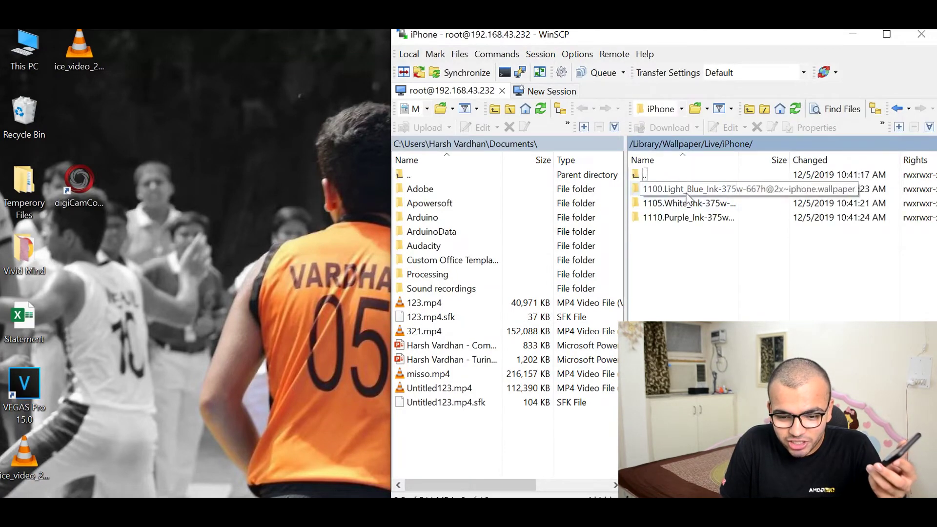
pyautogui.doubleClick(687, 202)
# Step: Copy the 1100.Light_Blue_Ink thumbnail image from the phone to the desktop, and view the copy in the photo viewer before closing it
pyautogui.moveTo(679, 189); pyautogui.dragTo(676, 193)
pyautogui.moveTo(520, 252); pyautogui.dragTo(250, 277)
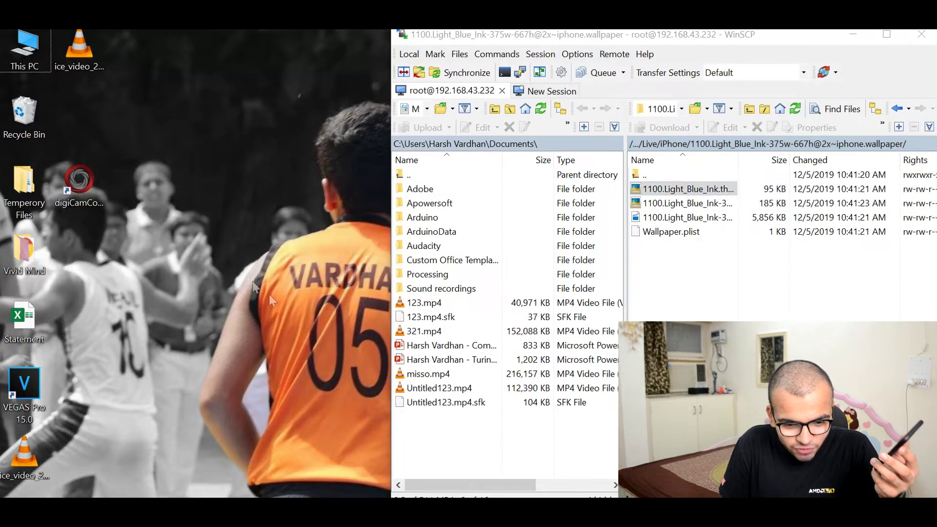
pyautogui.doubleClick(96, 127)
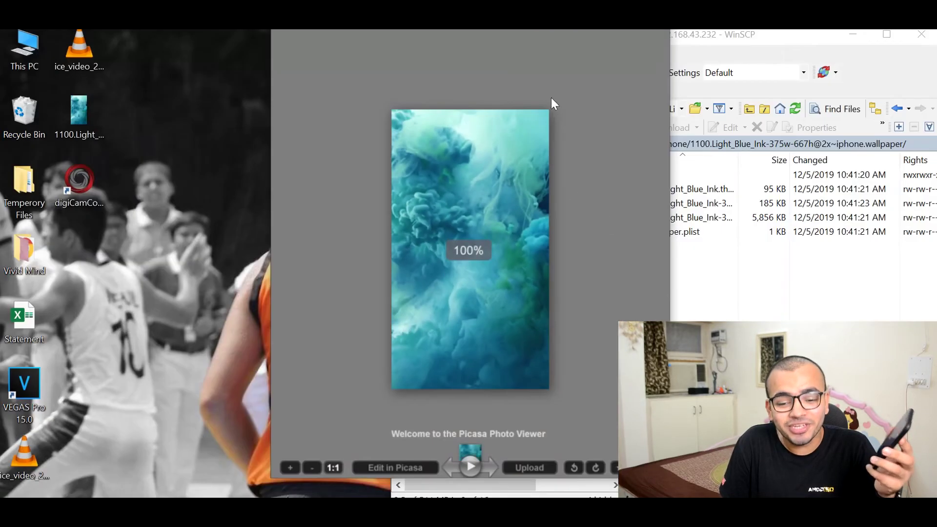
pyautogui.click(553, 102)
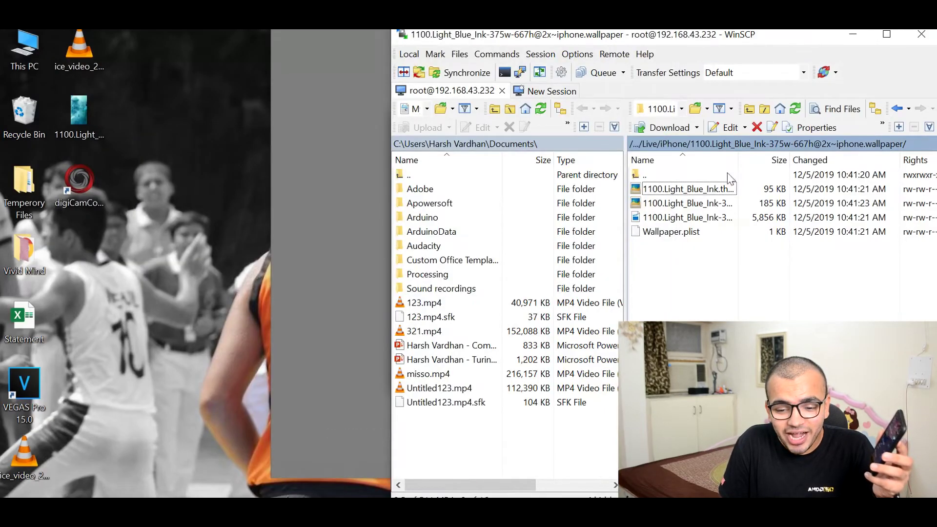
# Step: Maximize the WinSCP window and go back up from the Light_Blue_Ink wallpaper folder to the remote /Library folder
pyautogui.click(887, 34)
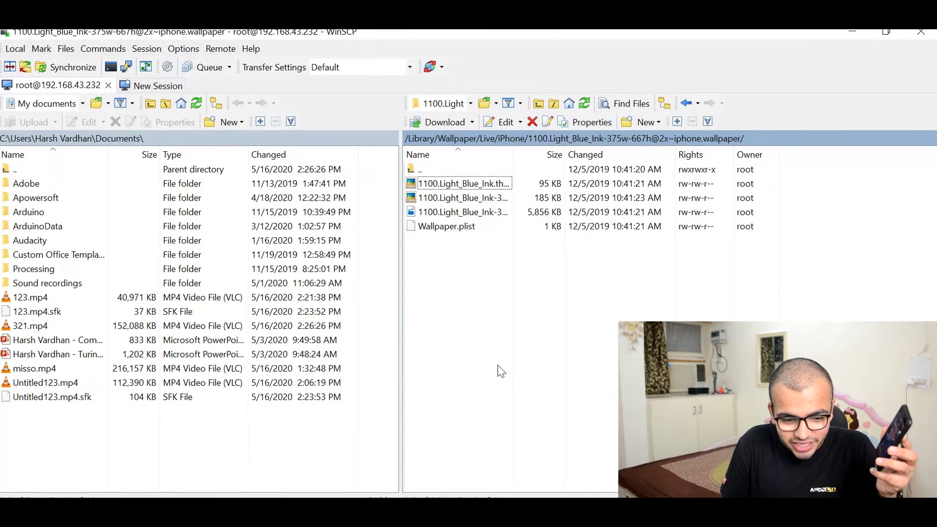
pyautogui.press('BackSpace')
pyautogui.press('BackSpace')
pyautogui.press('BackSpace')
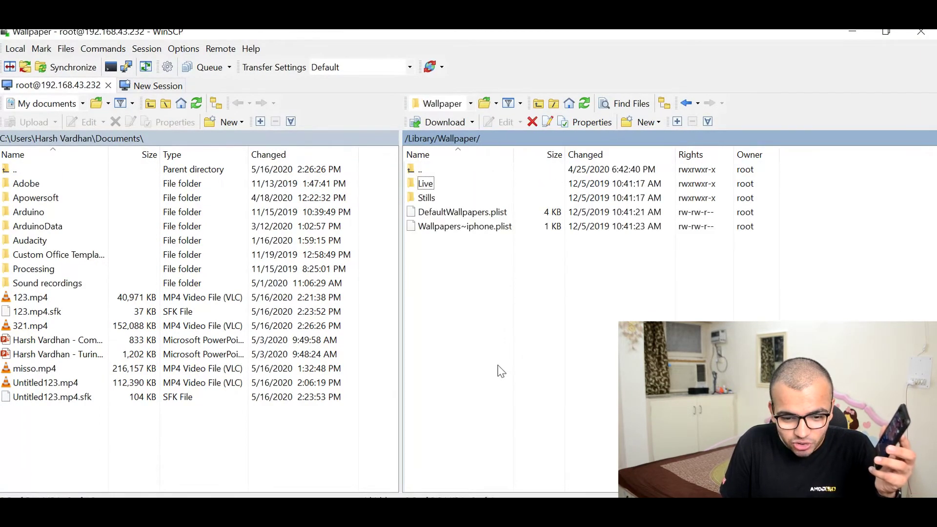
pyautogui.press('BackSpace')
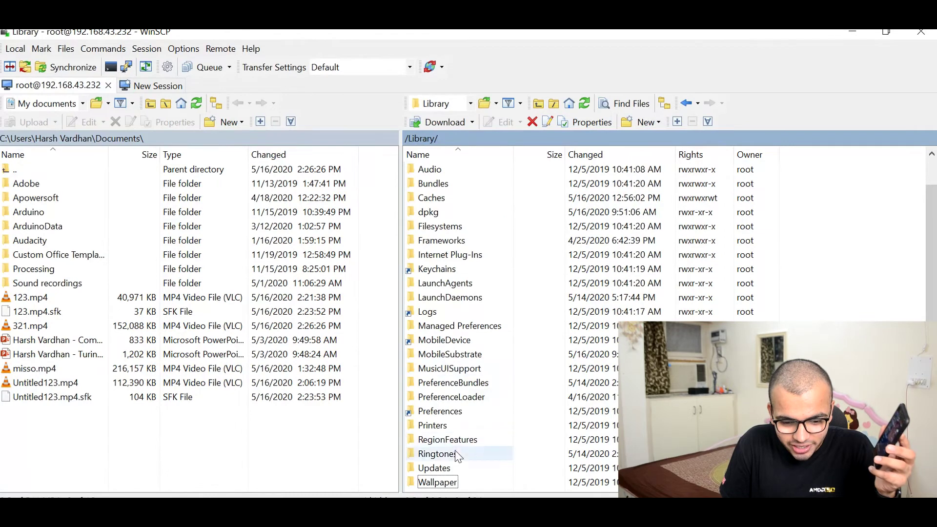
# Step: Open the remote Ringtones folder and look through its list of .m4r ringtone files
pyautogui.doubleClick(437, 454)
pyautogui.scroll(-4, 484, 254)
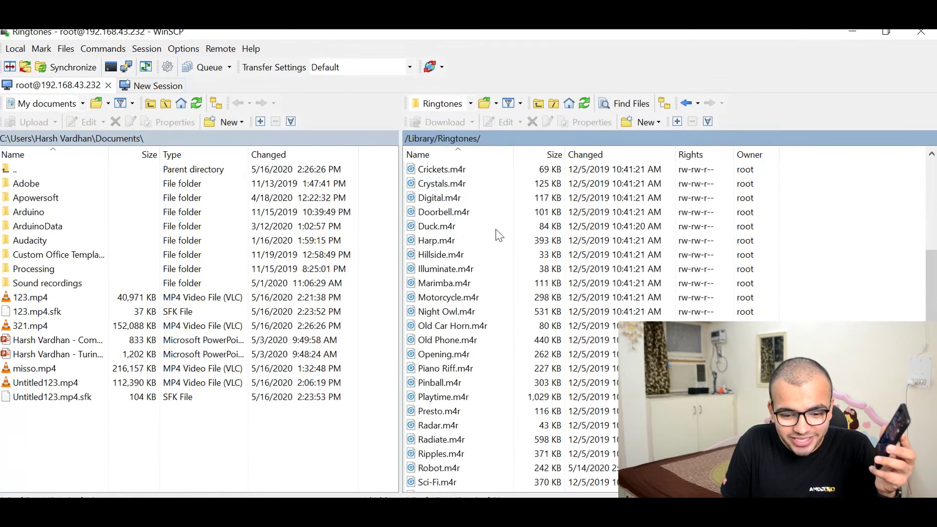
pyautogui.scroll(-4, 473, 285)
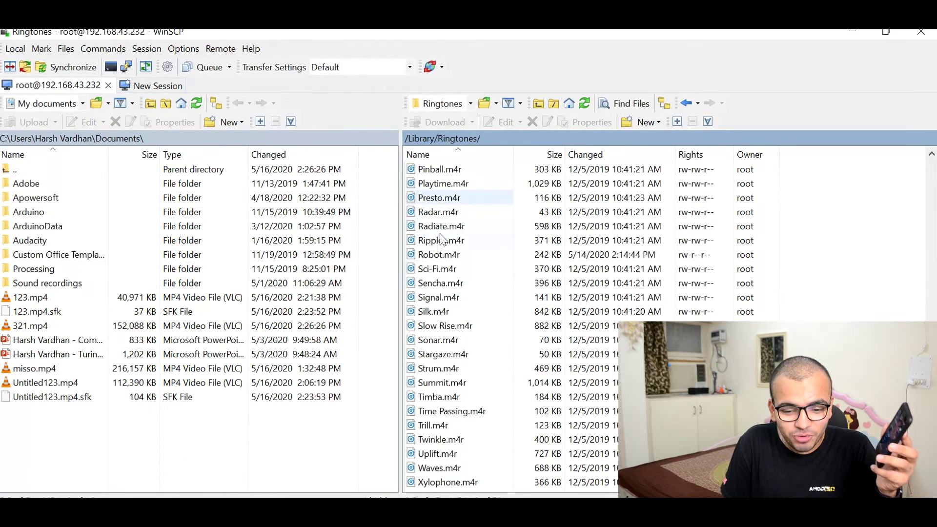
pyautogui.scroll(5, 452, 205)
pyautogui.scroll(-5, 449, 244)
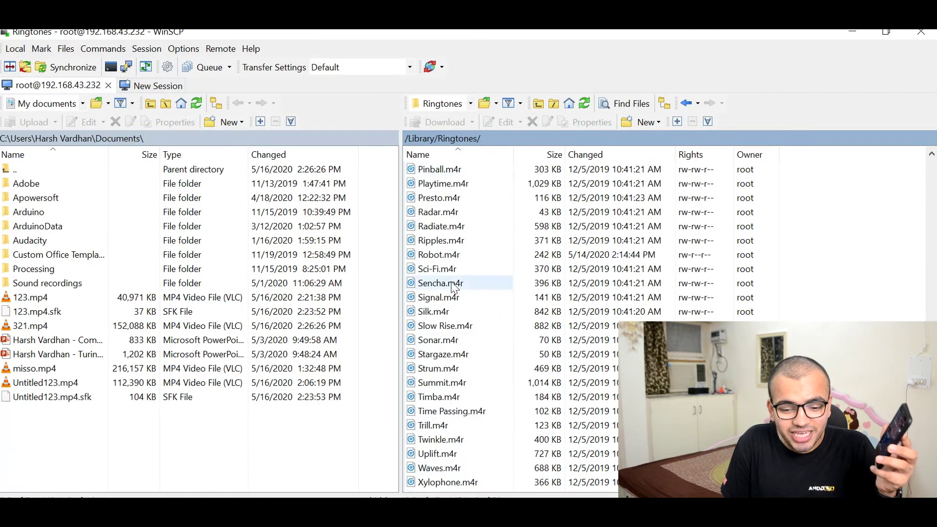
pyautogui.click(450, 287)
pyautogui.scroll(2, 454, 327)
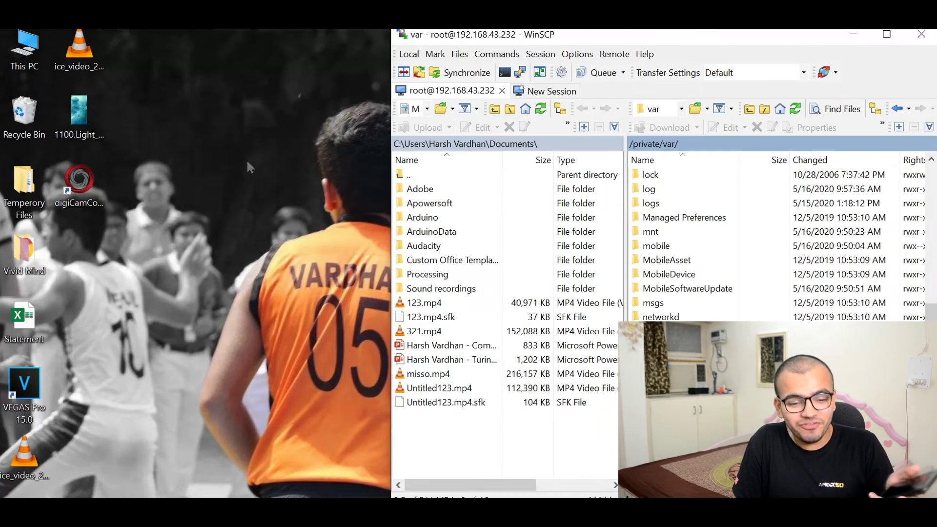
# Step: Switch to File Explorer and open the Instagram folder inside YouTube Data on New Volume (E:)
pyautogui.press('super+e')
pyautogui.doubleClick(197, 472)
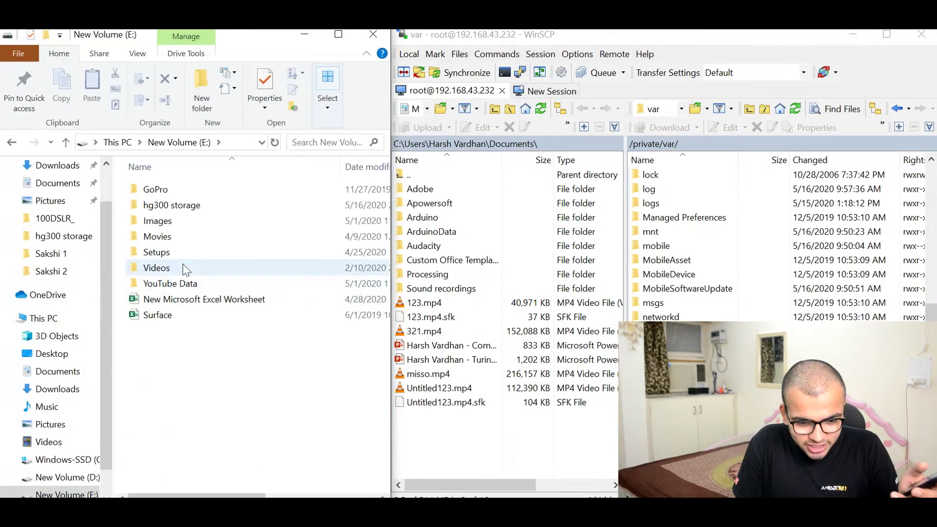
pyautogui.doubleClick(195, 284)
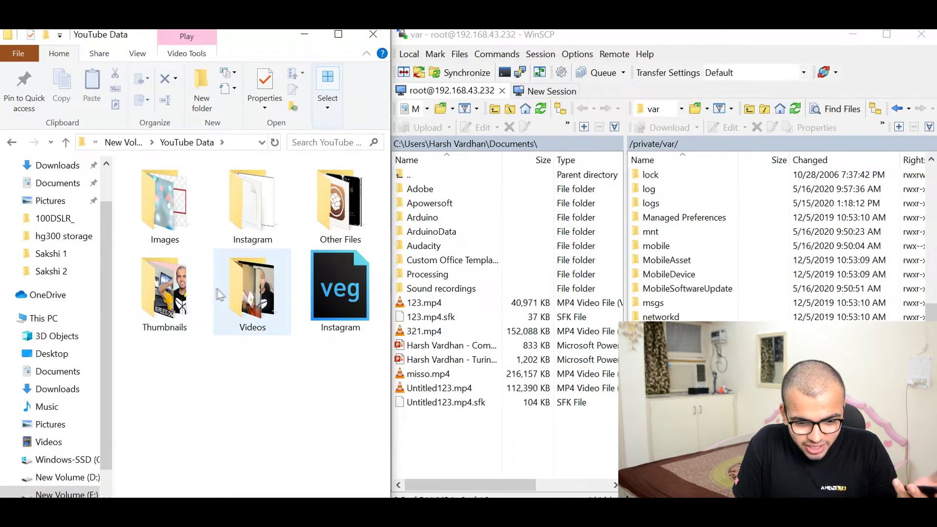
pyautogui.click(237, 222)
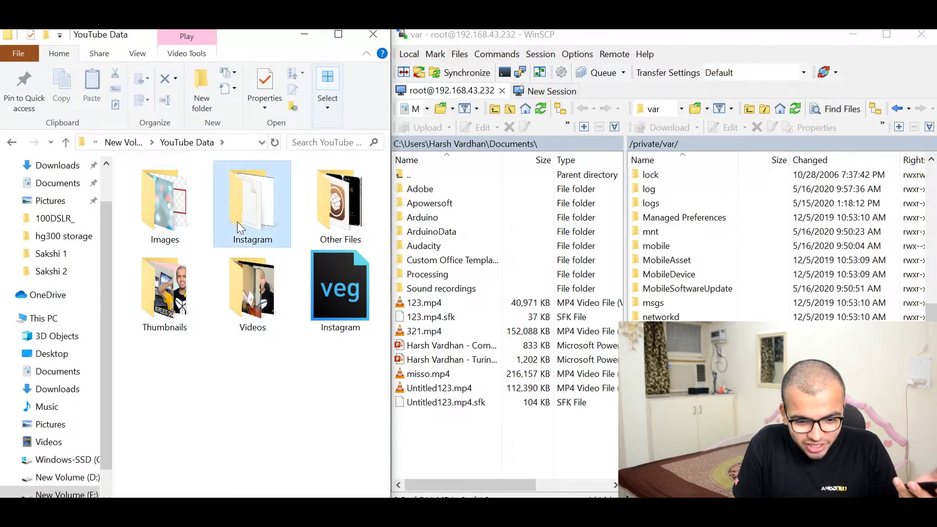
pyautogui.doubleClick(237, 222)
pyautogui.click(251, 230)
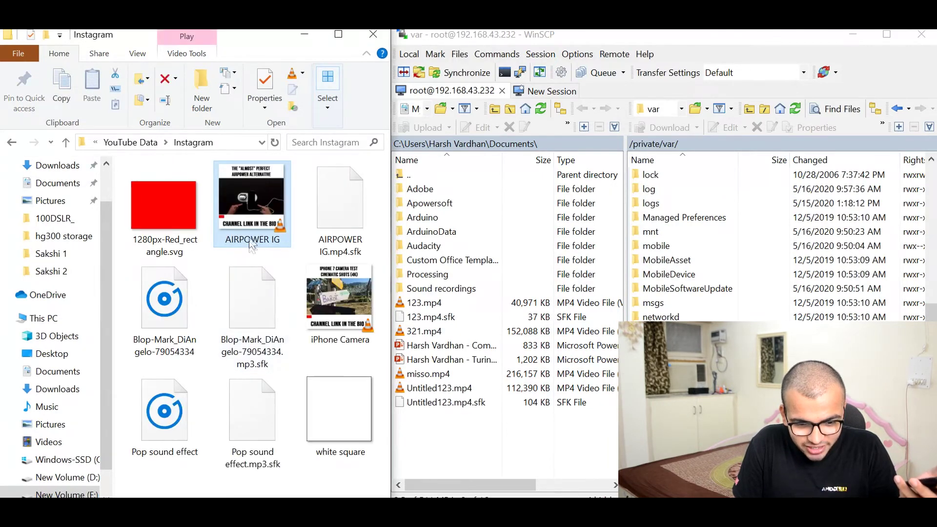
# Step: Upload the iPhone Camera video from the Instagram folder to the phone's /private/var folder, moving the transfer progress window aside
pyautogui.click(342, 300)
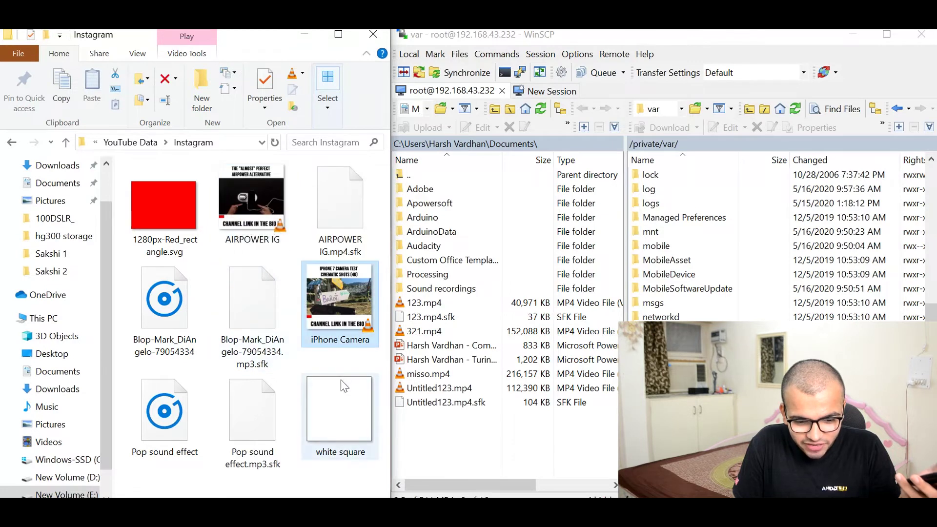
pyautogui.moveTo(418, 364); pyautogui.dragTo(708, 244)
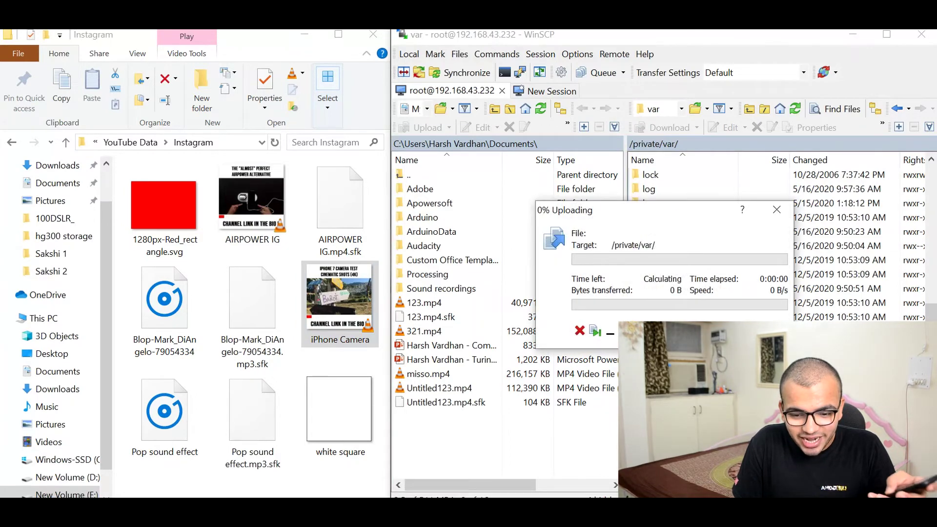
pyautogui.moveTo(610, 217); pyautogui.dragTo(567, 216)
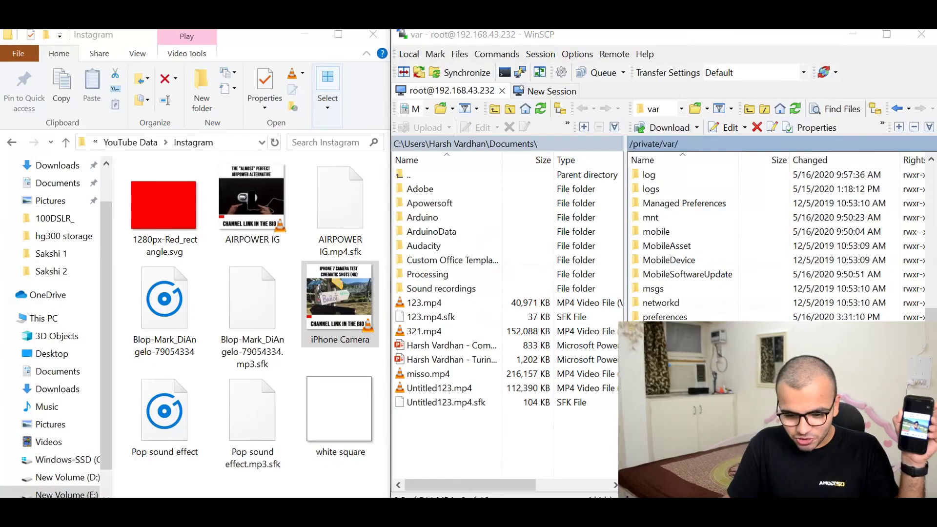
# Step: Delete the uploaded iPhone Camera.mp4 from the phone's /private/var folder
pyautogui.press('Delete')
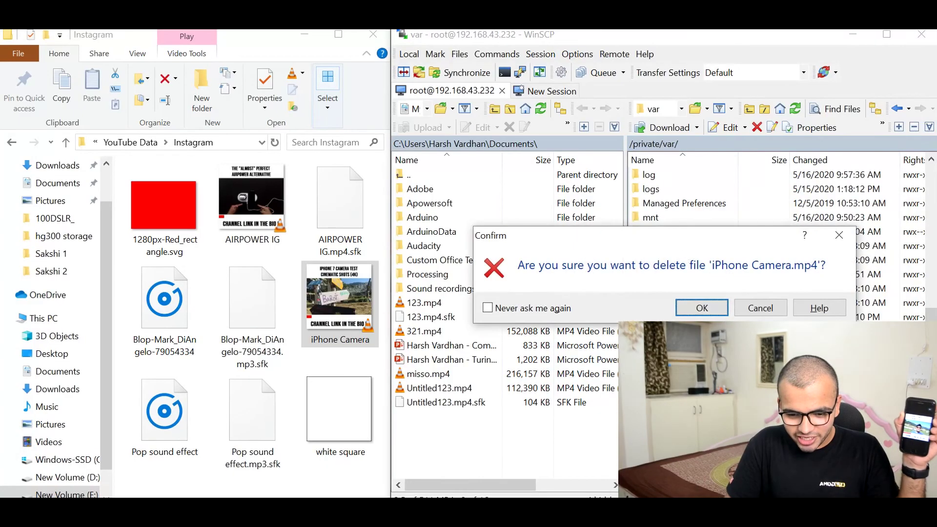
pyautogui.click(716, 306)
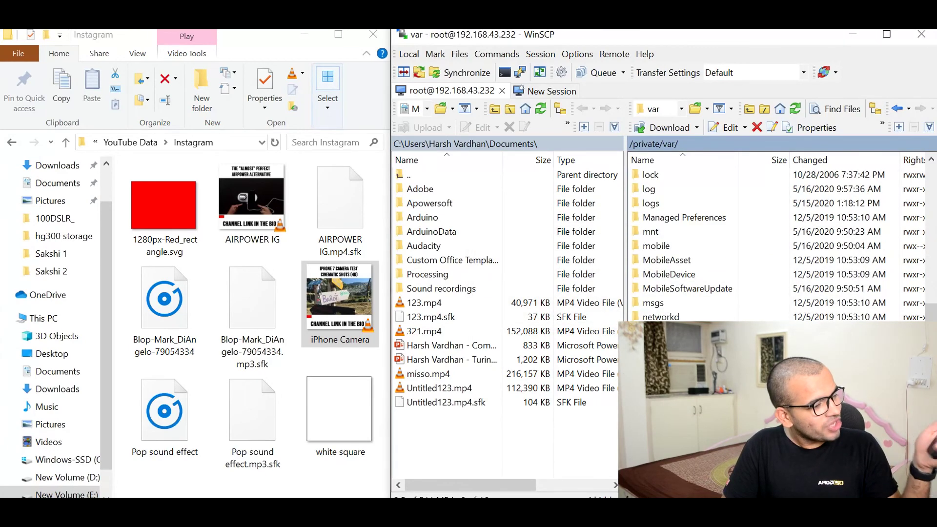